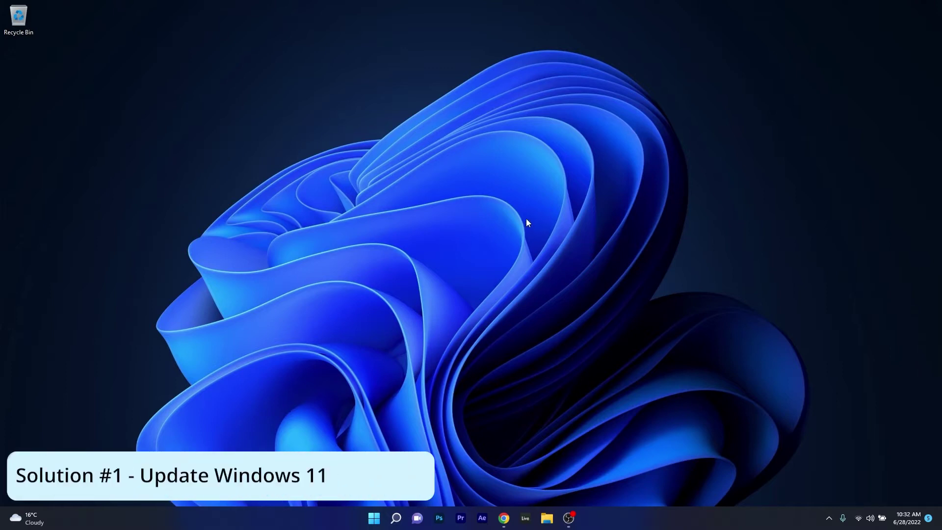
- Open Settings from Start and run a fresh Windows Update check
key("super")
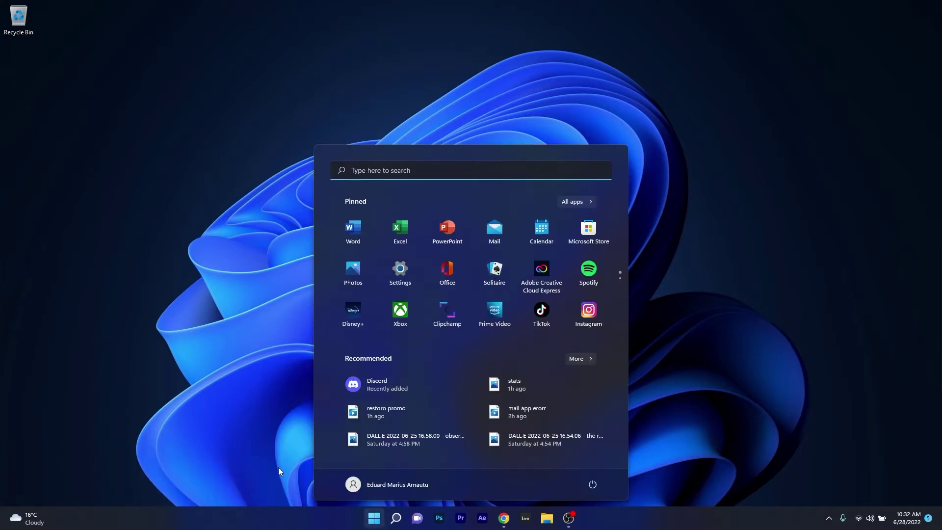
left_click(417, 266)
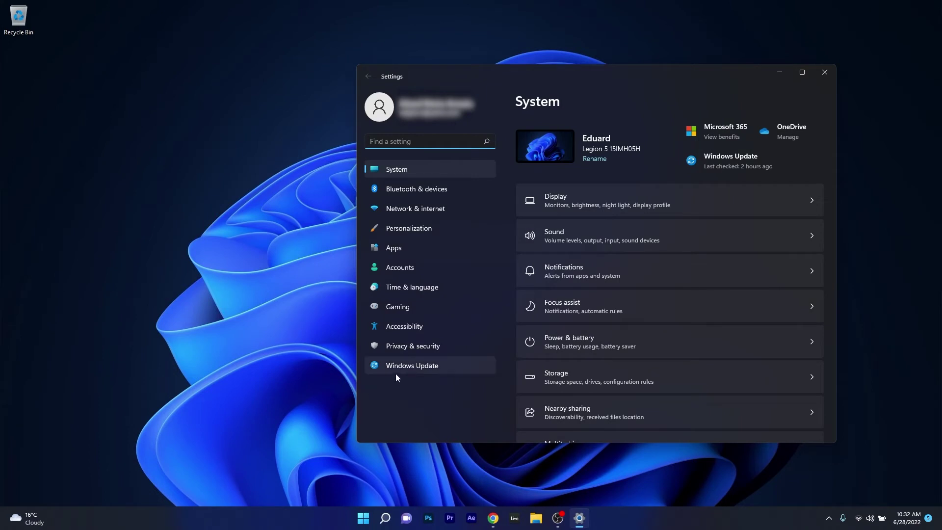
left_click(405, 366)
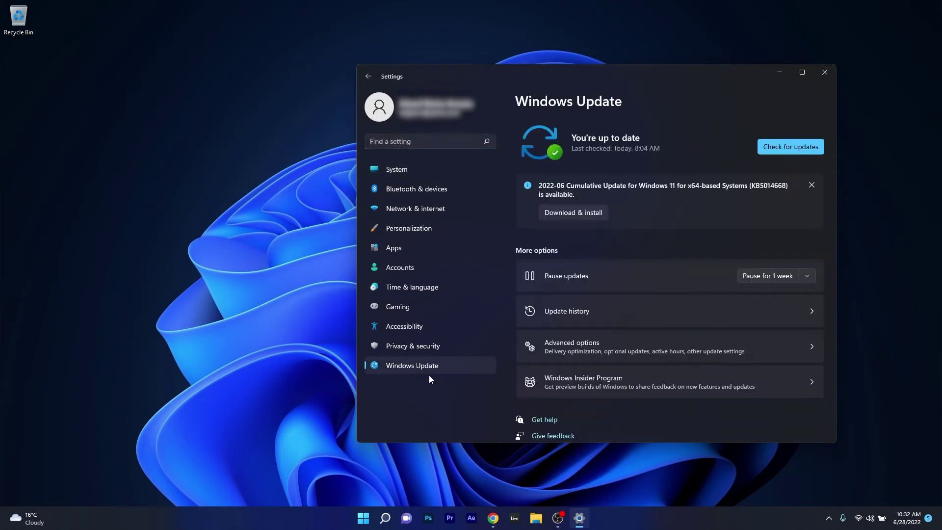
left_click(779, 149)
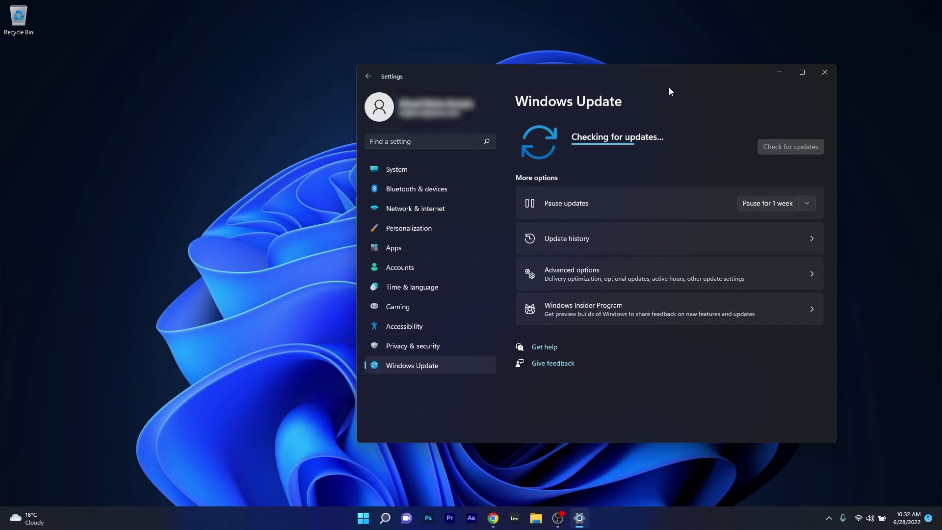
- Close Settings and launch Command Prompt as administrator via a 'cmd' Start search
left_click(826, 74)
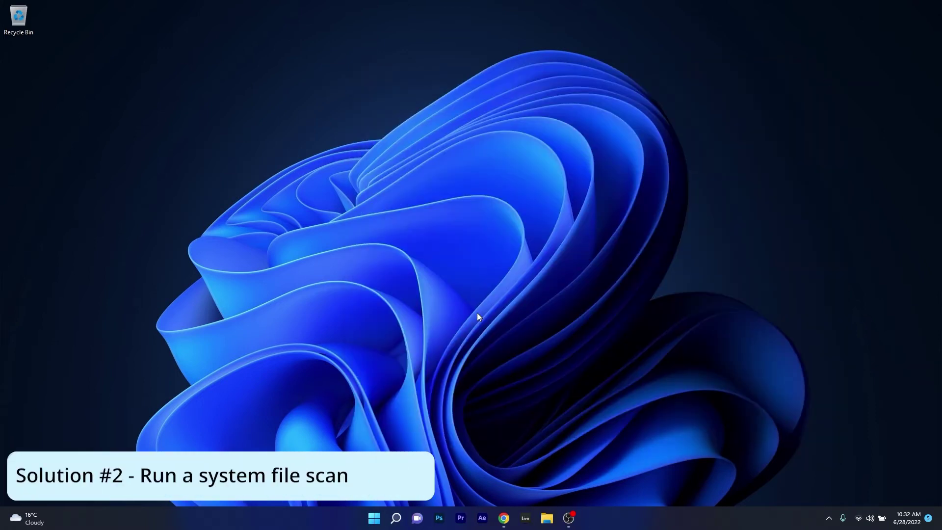
left_click(375, 517)
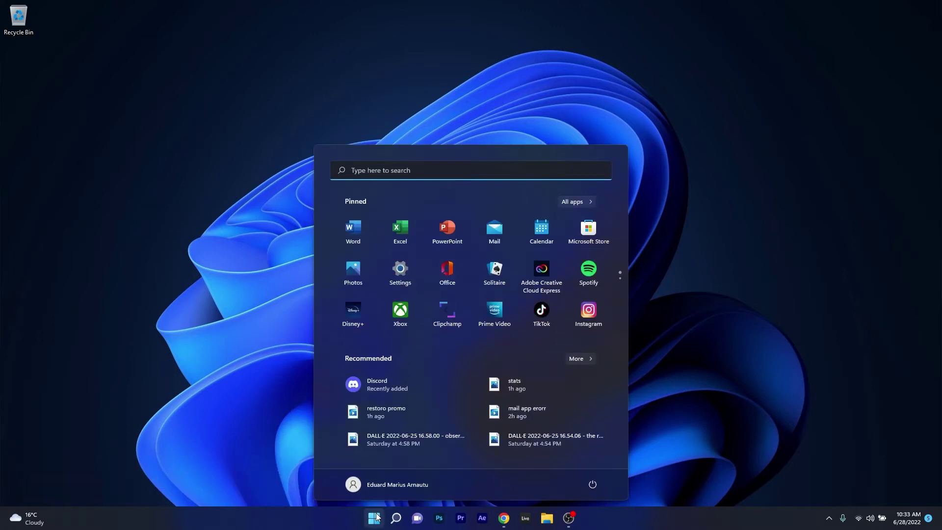
type("cmd")
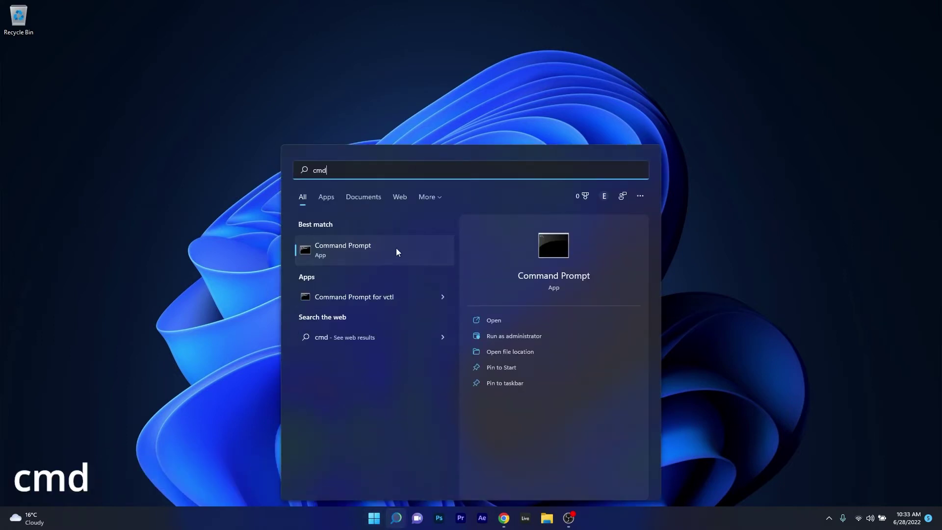
right_click(384, 251)
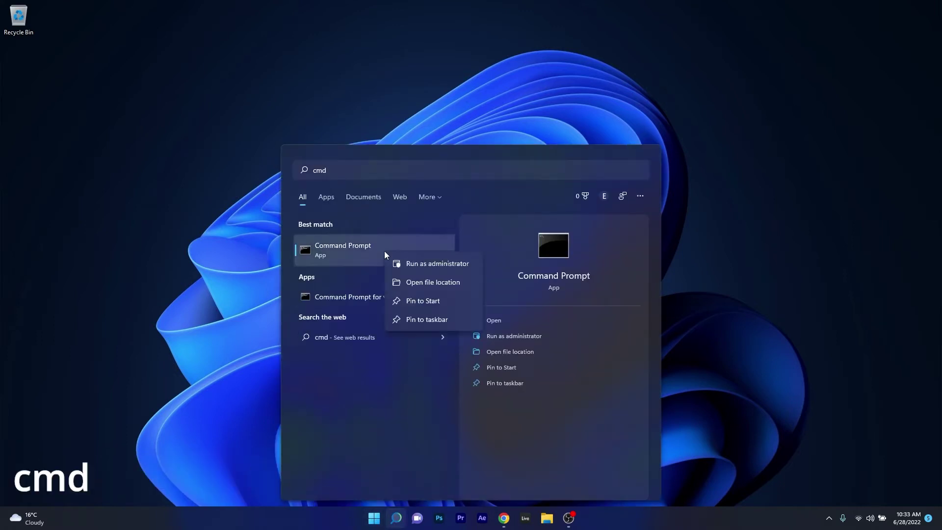
left_click(419, 263)
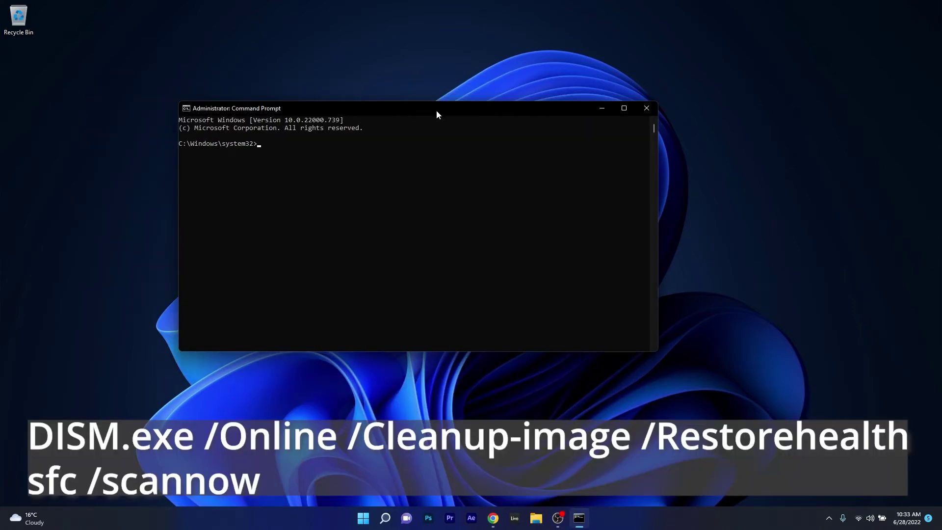
- Paste the DISM command, clear it, and leave sfc /scannow at the prompt instead
type("DISM.exe /Online /Cleanup-image /RestoreHealth")
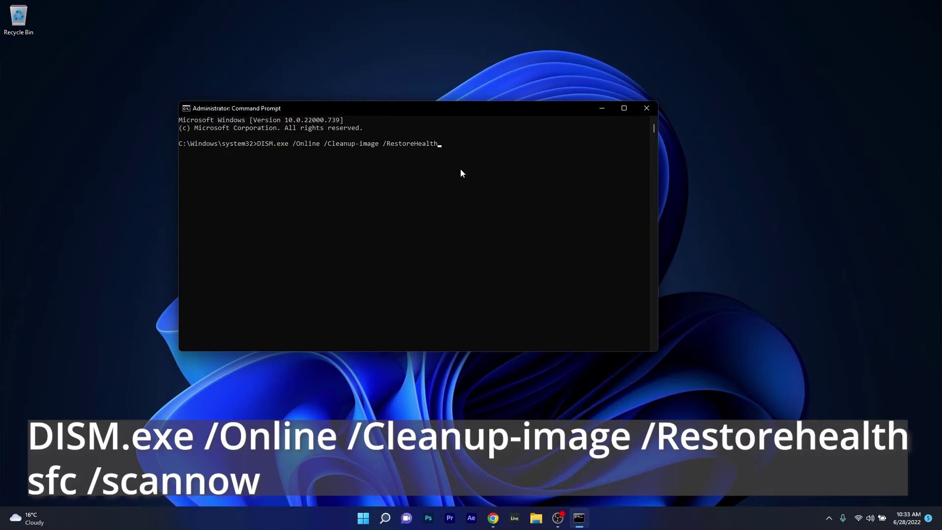
key("Escape")
type("sfc /scannow")
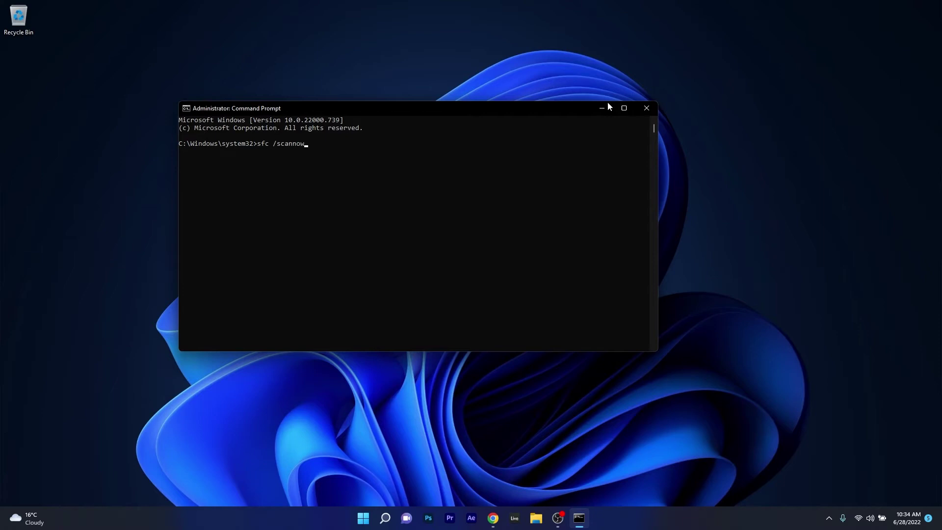
- Close Command Prompt and open Settings > Apps > Apps & features
left_click(646, 108)
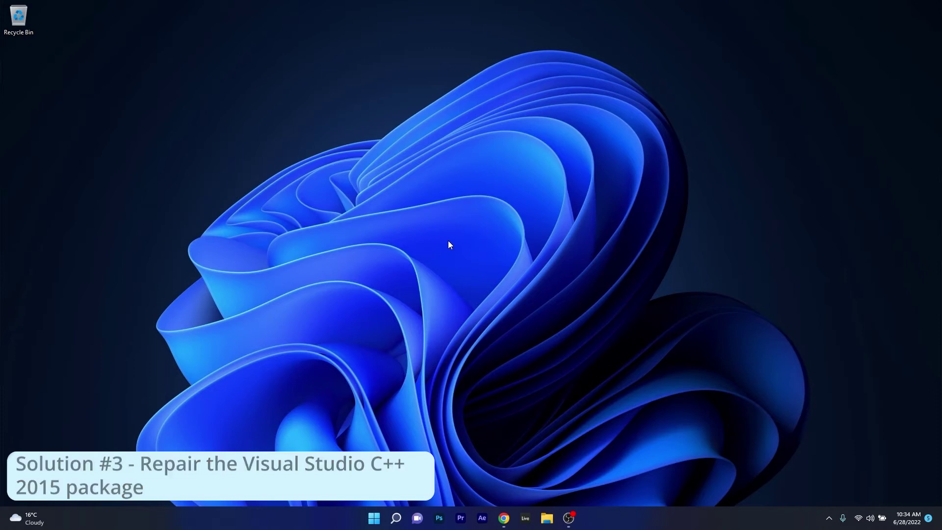
left_click(374, 520)
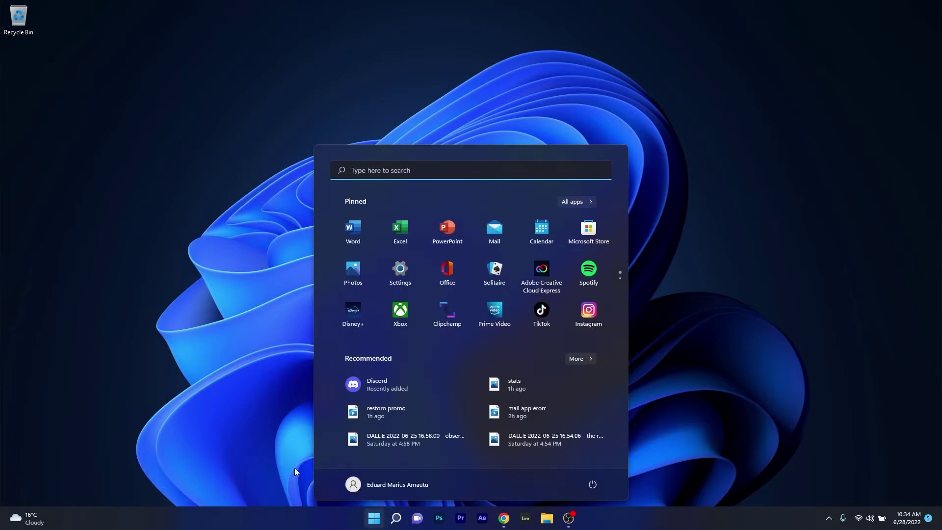
left_click(402, 269)
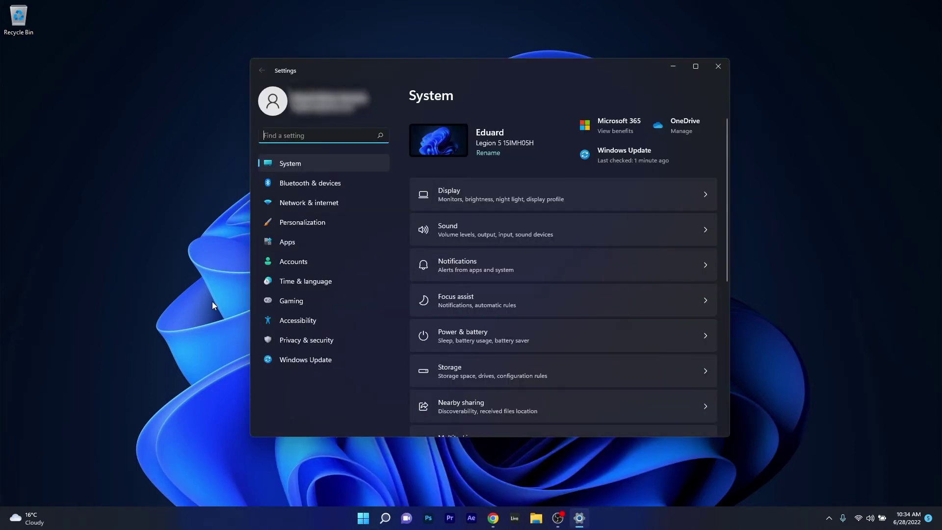
left_click(311, 243)
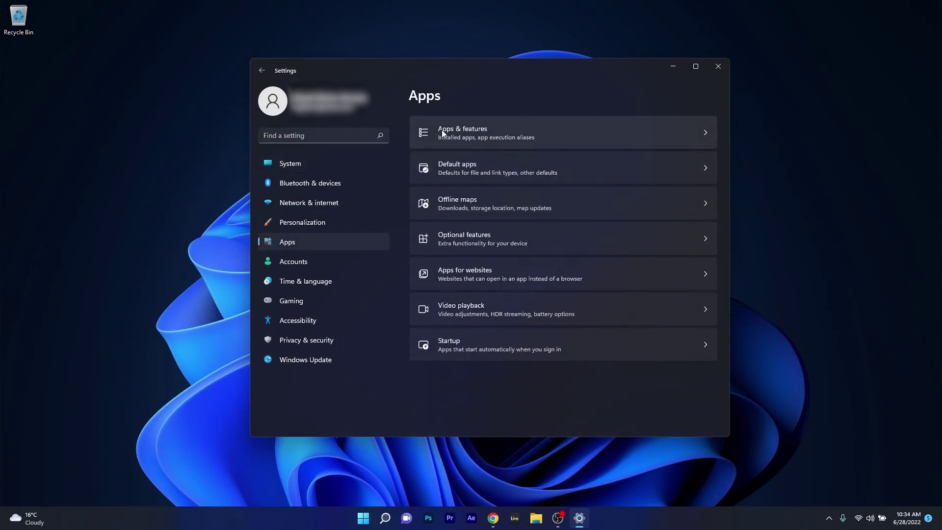
left_click(692, 134)
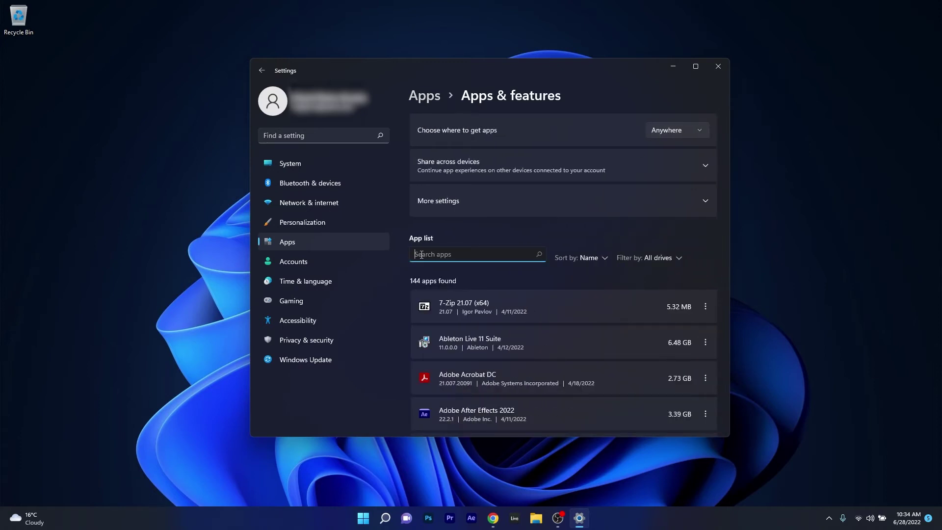
- Filter installed apps by 'visual' and open the menu for Visual C++ 2015-2019 x64
type("visual")
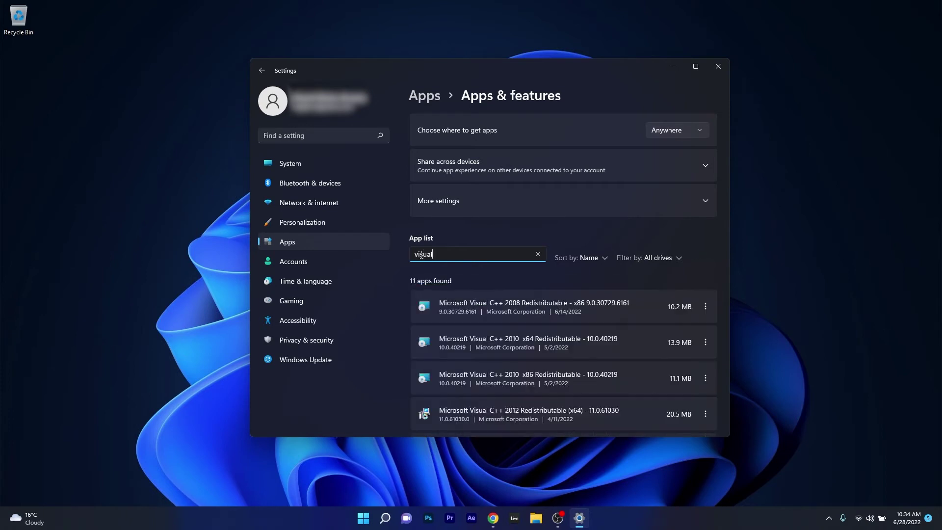
scroll(539, 294, "down", 4)
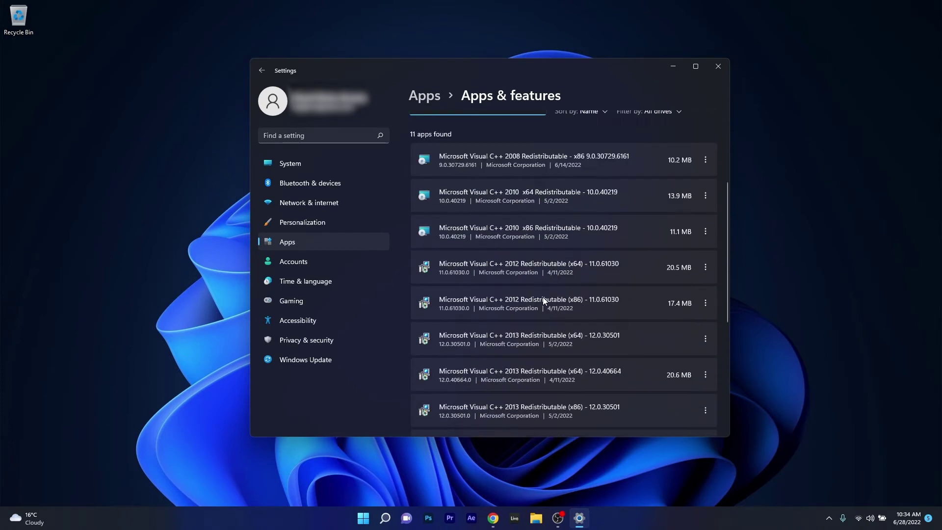
scroll(543, 298, "down", 2)
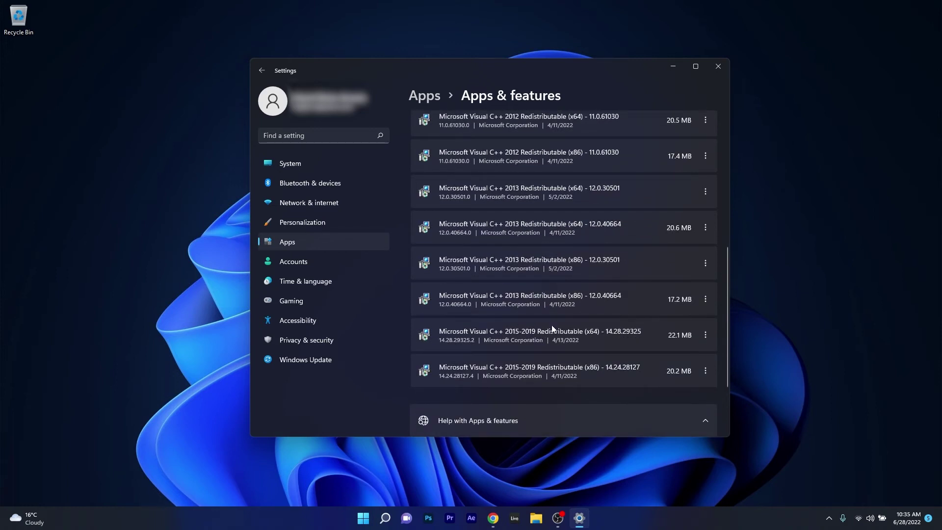
left_click(705, 336)
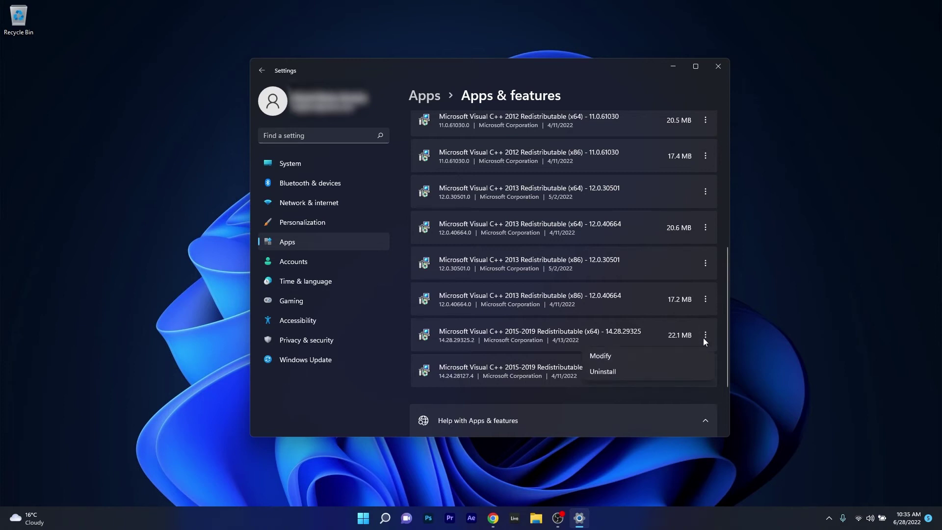
- Open the Visual C++ 2015-2019 x64 modify setup, then dismiss it and Settings
left_click(624, 356)
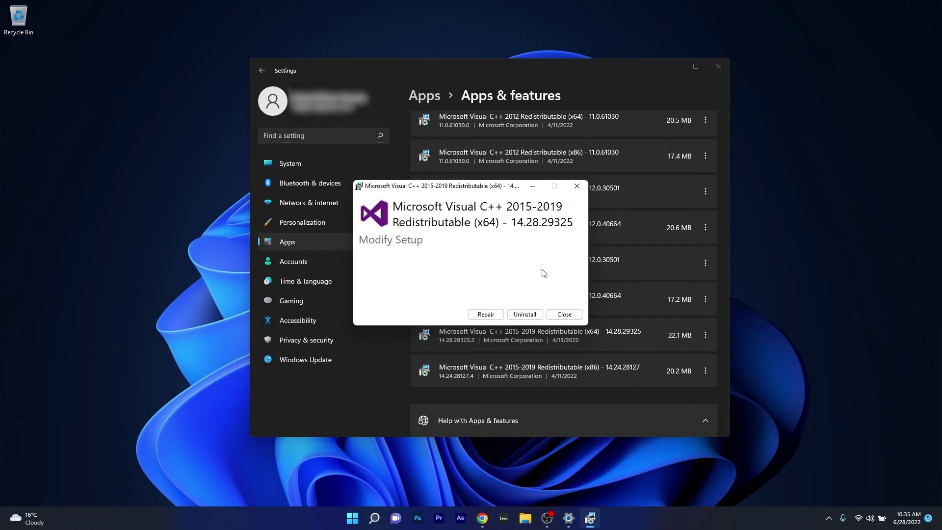
left_click(577, 186)
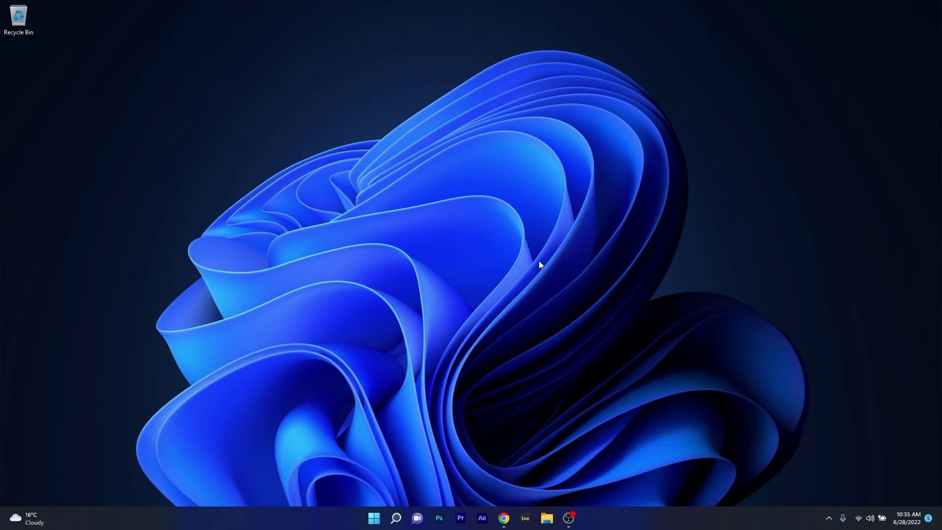
- From the Microsoft Docs page in Chrome, download VC_redist.x64 with the Desktop as save location
left_click(504, 518)
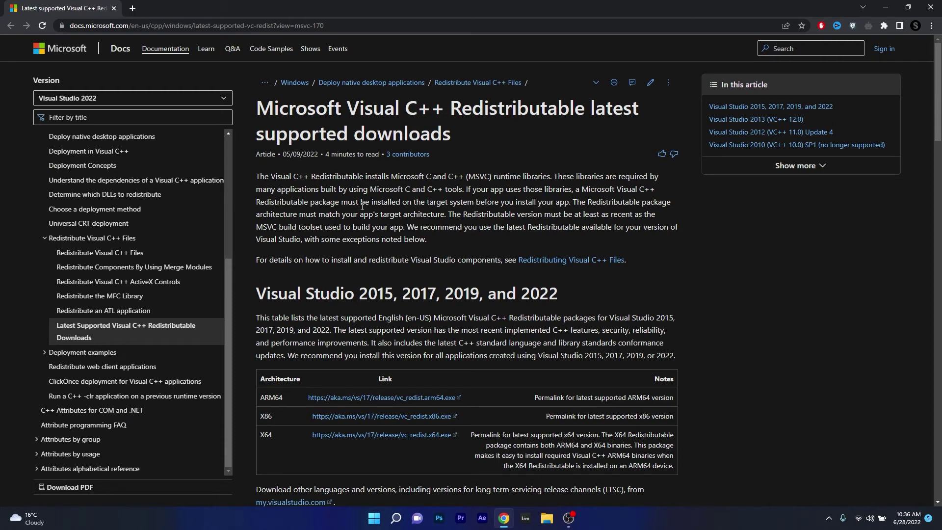
scroll(403, 289, "down", 1)
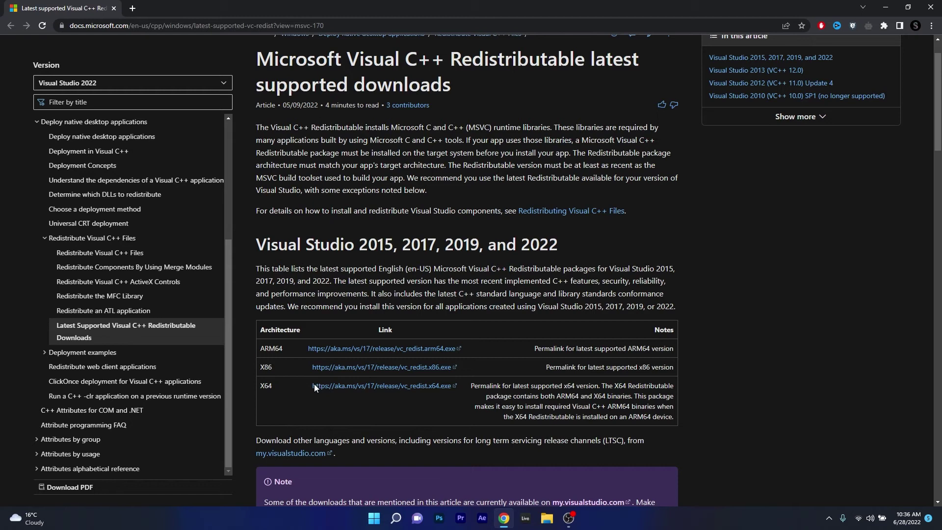
left_click(362, 391)
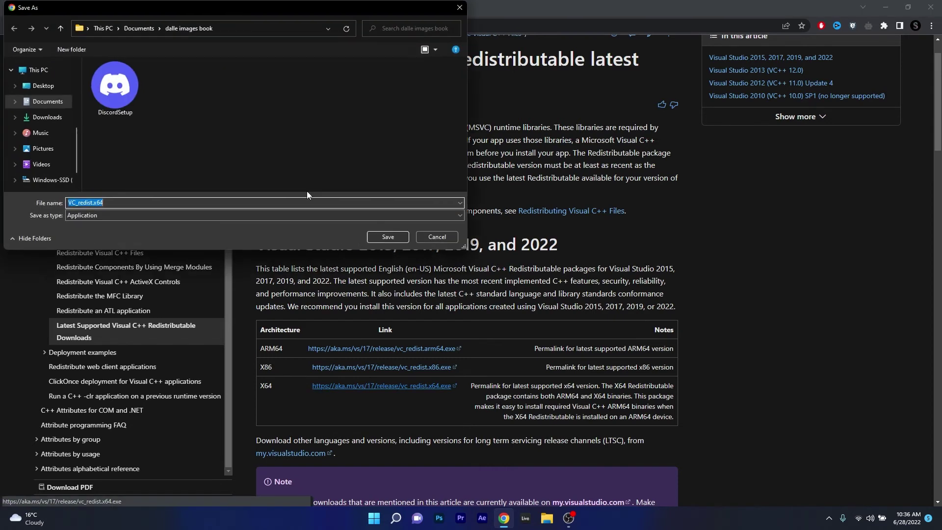
left_click(39, 87)
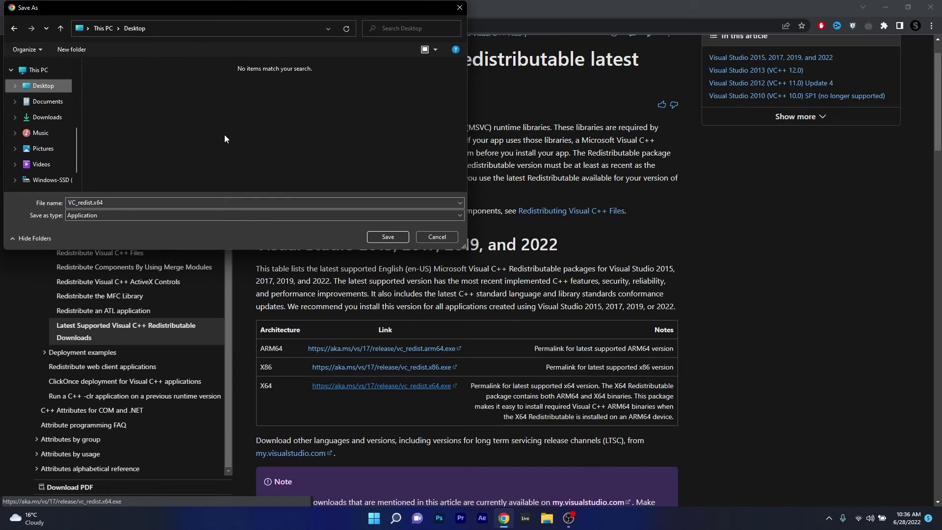
- Save VC_redist.x64 to the Desktop, run it, and agree to the licence terms
left_click(384, 240)
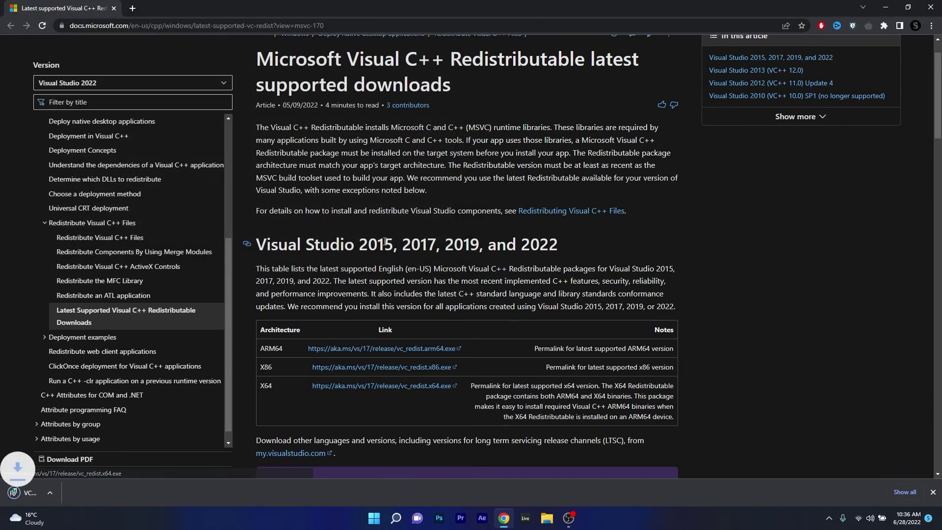
left_click(885, 6)
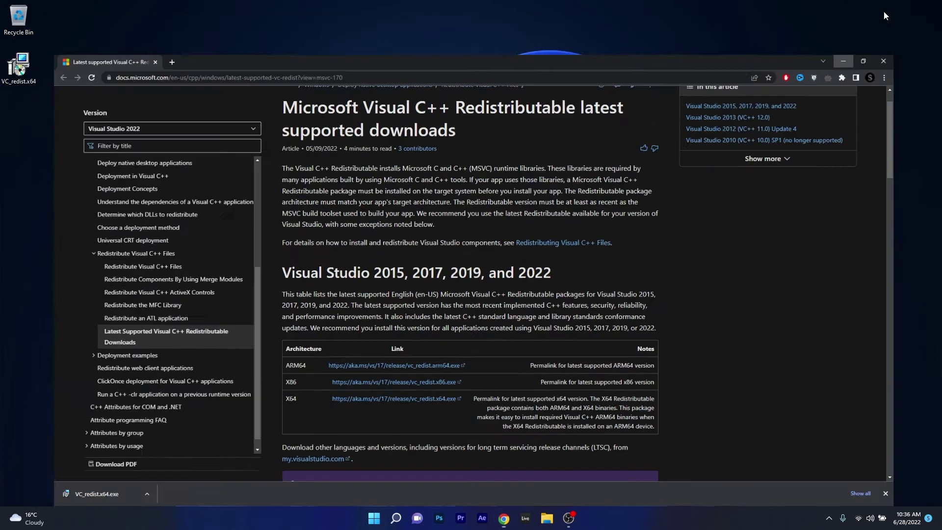
double_click(19, 68)
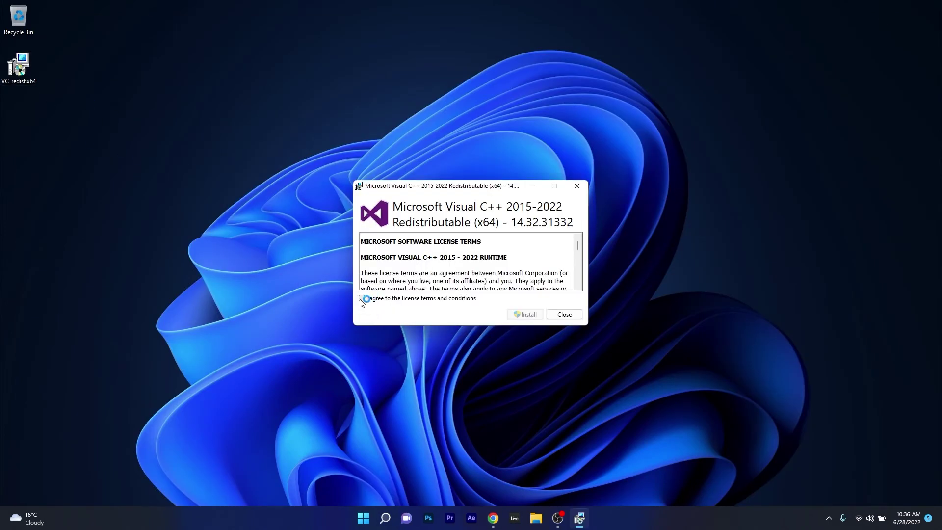
left_click(362, 298)
left_click(533, 187)
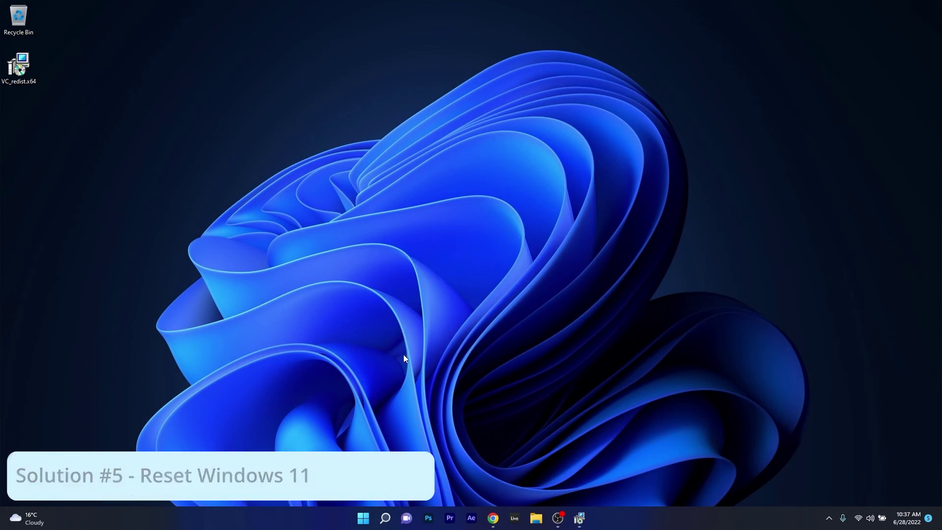
- In Settings > System > Recovery, start Reset this PC and choose Remove everything
left_click(360, 519)
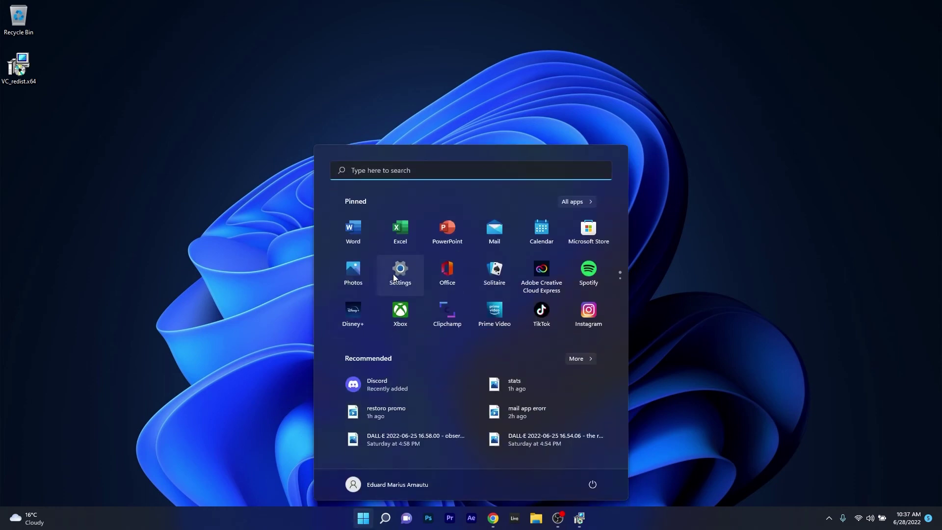
left_click(396, 272)
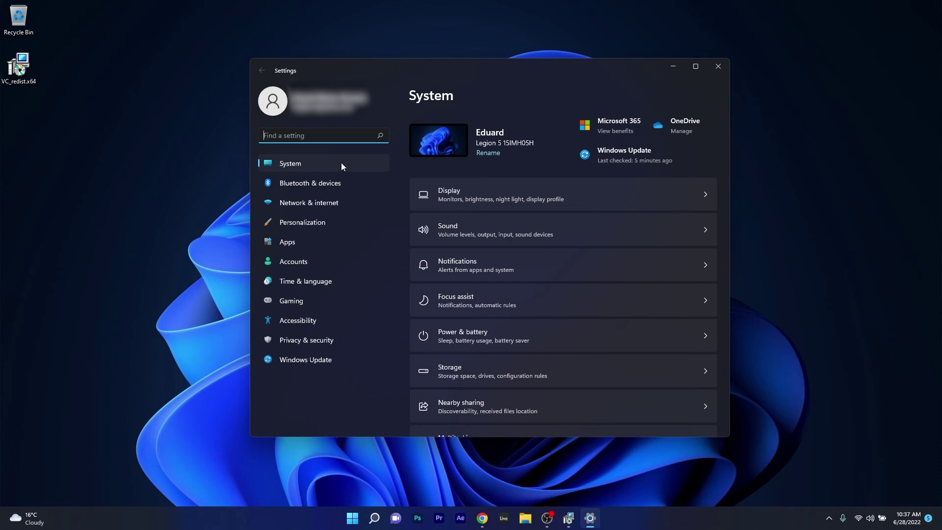
scroll(582, 261, "down", 3)
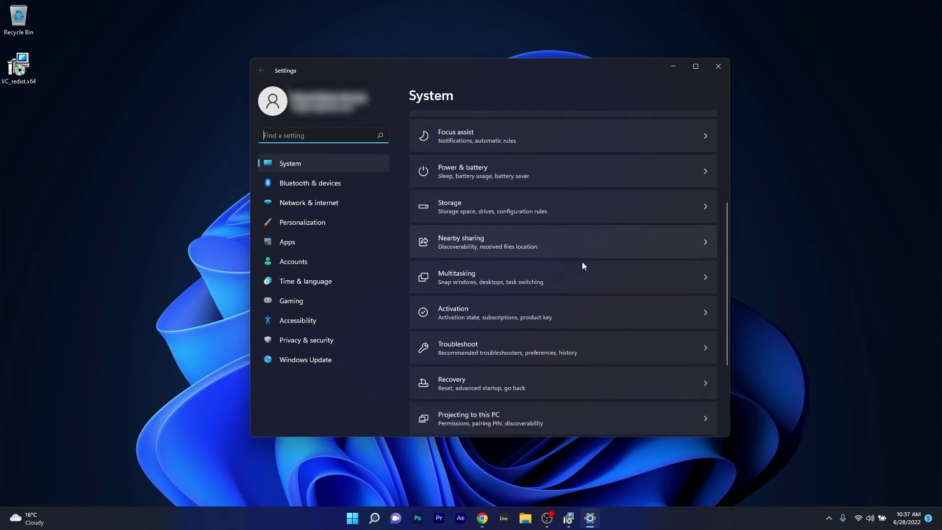
scroll(583, 266, "down", 3)
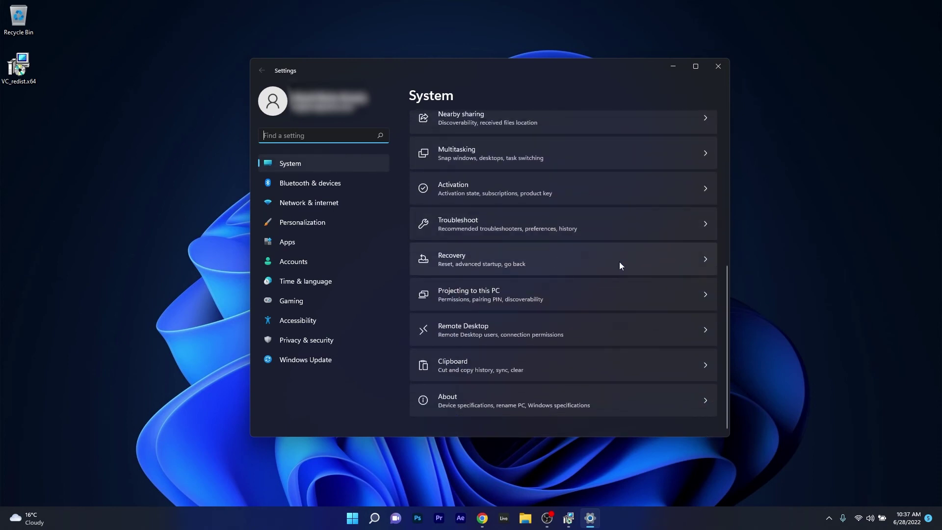
left_click(619, 266)
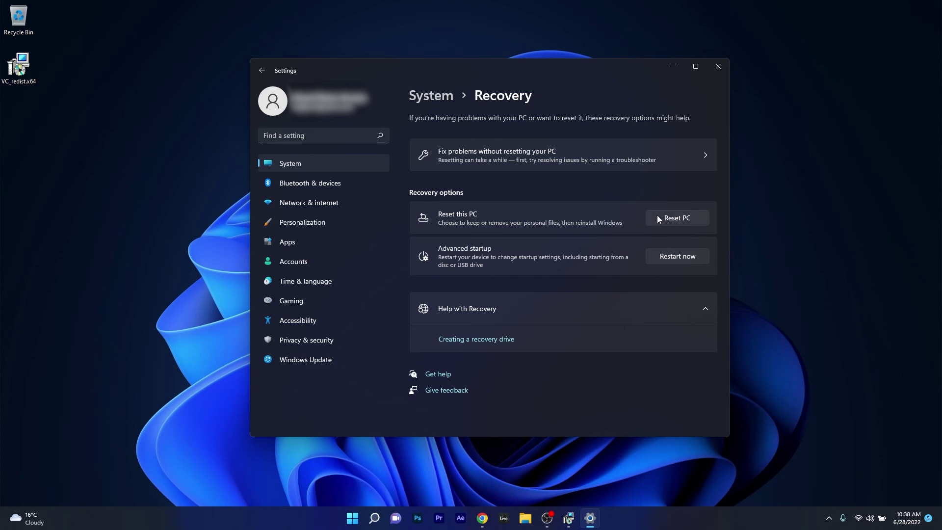
left_click(684, 221)
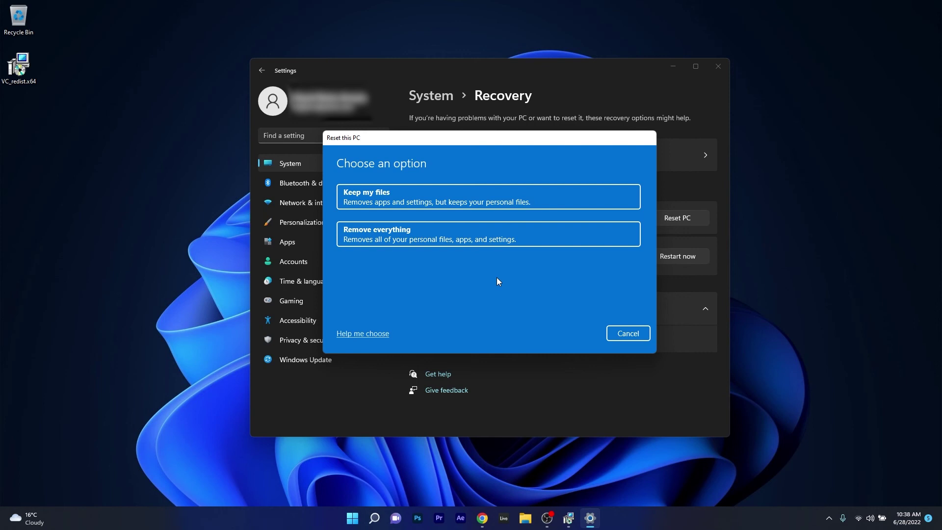
left_click(471, 227)
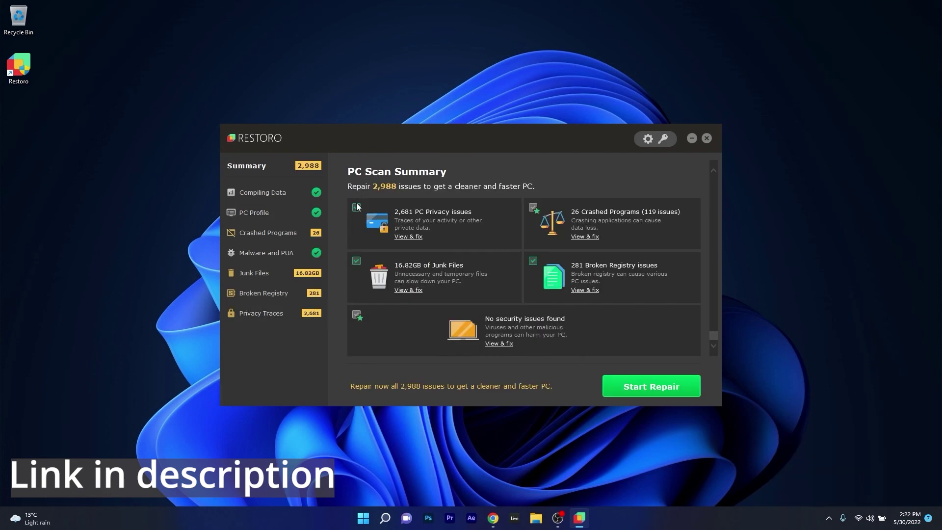
- Scroll through the Restoro scan summary, then view the PC Profile and Crashed Programs sections
scroll(401, 334, "up", 6)
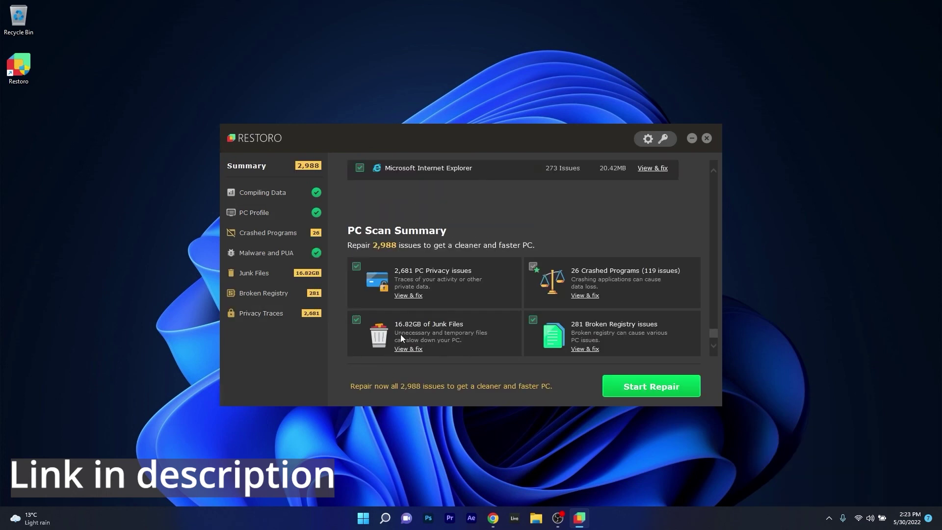
left_click_drag(711, 325, 715, 177)
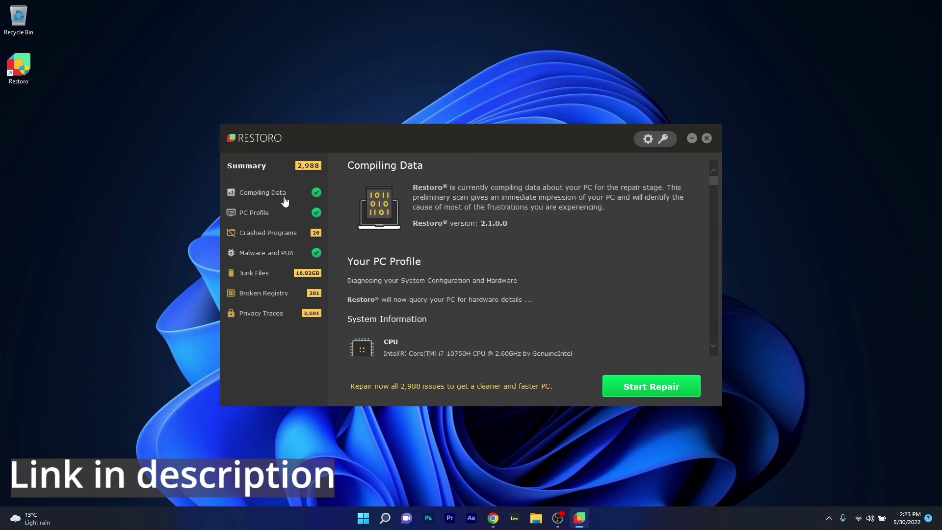
left_click(264, 221)
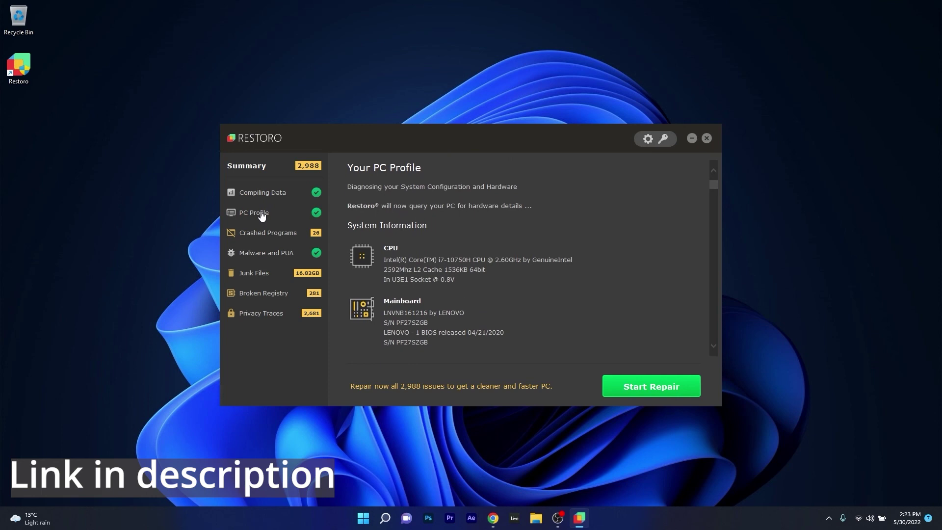
left_click(256, 239)
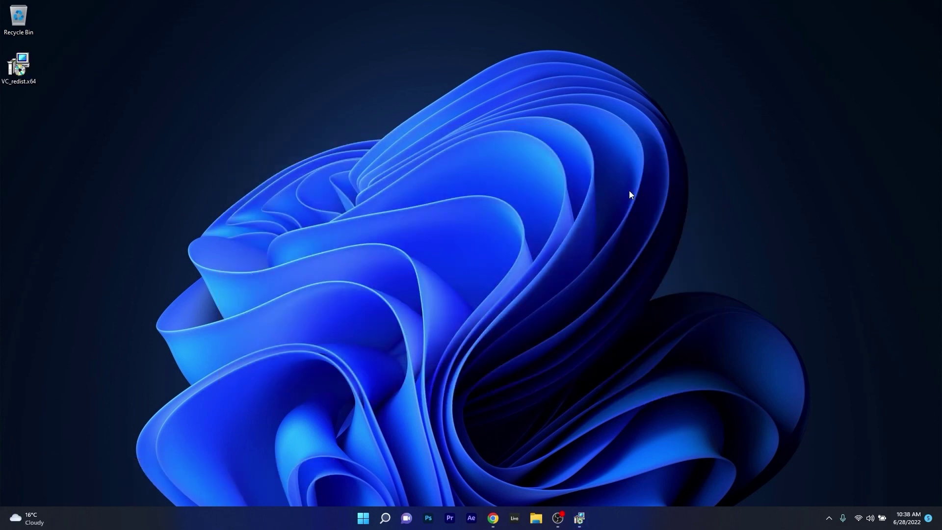